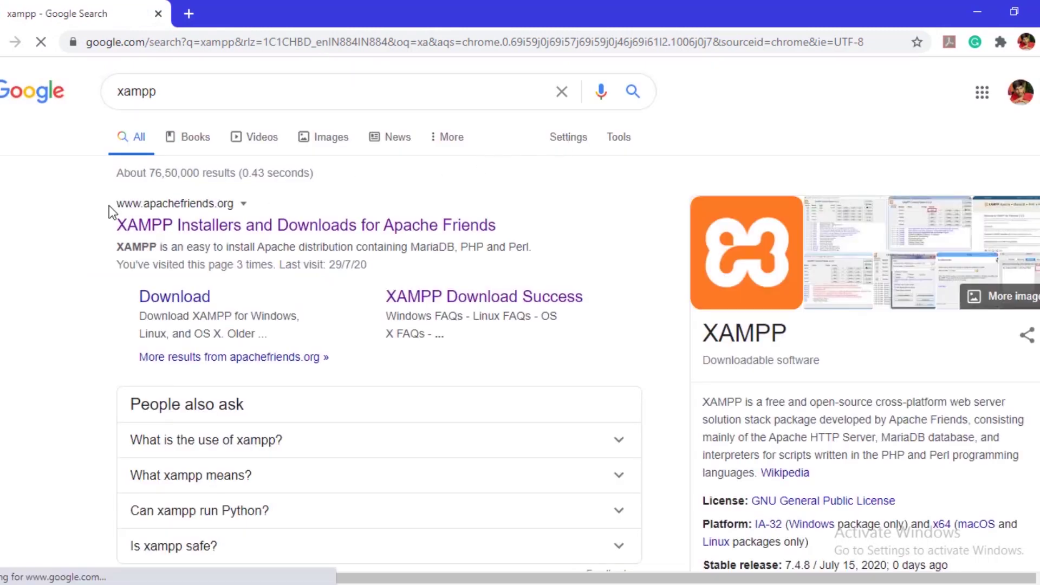
Open the 'XAMPP Installers and Downloads for Apache Friends' result from the XAMPP search
left_click_drag(122, 224, 125, 211)
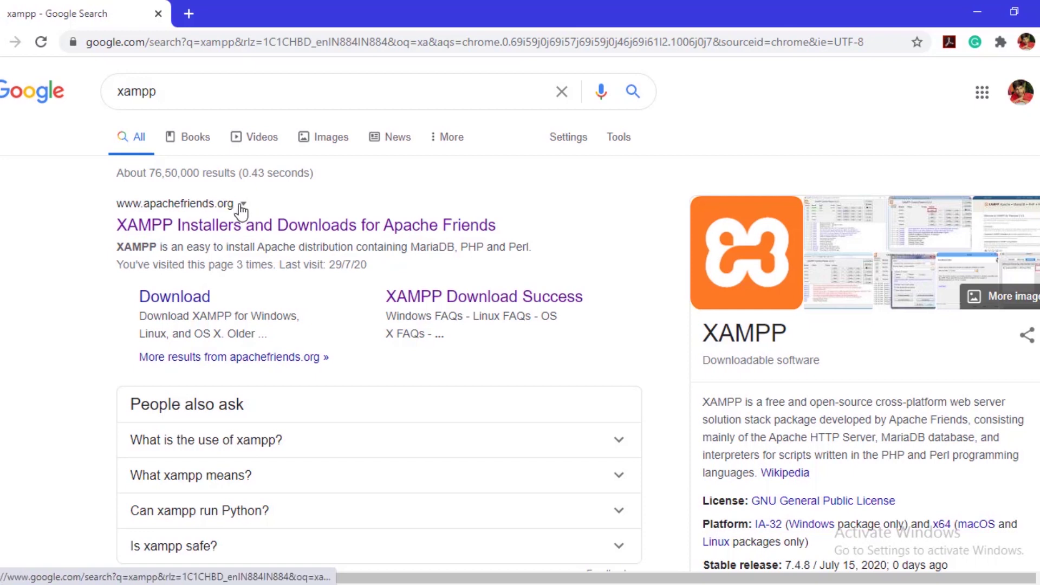
left_click(212, 220)
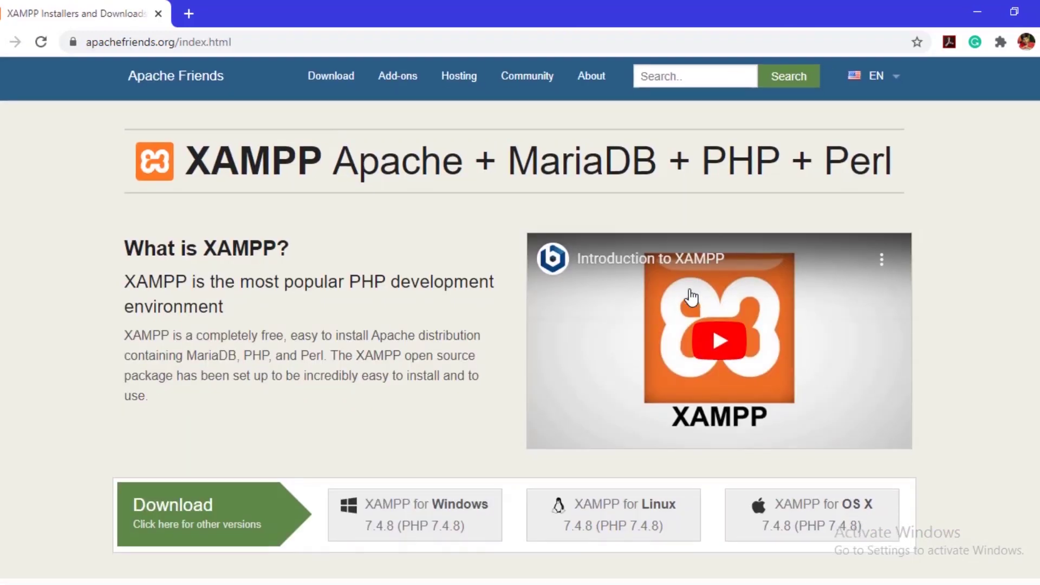
scroll(692, 297, "down", 4)
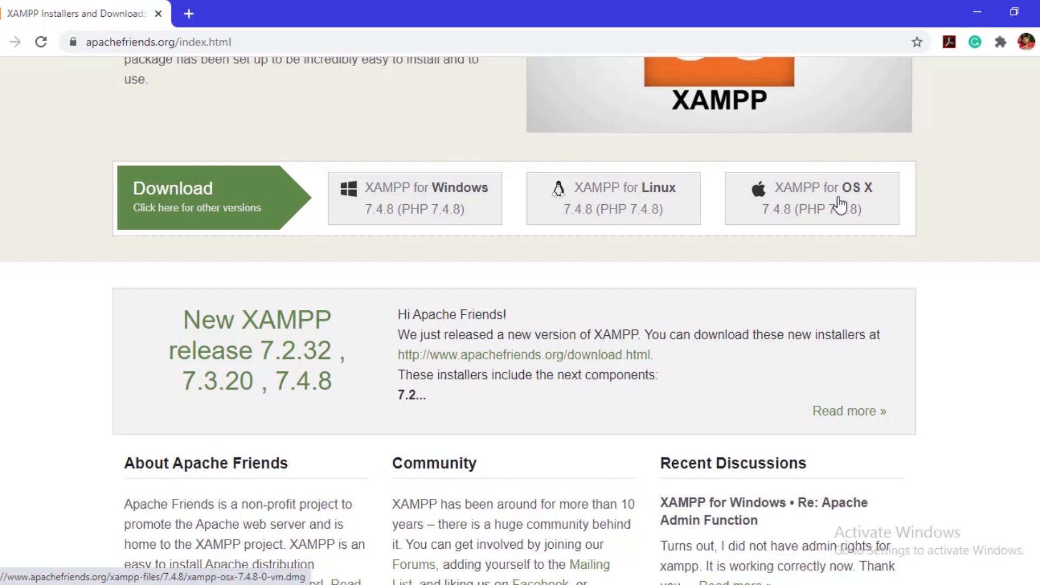
Choose the 'XAMPP for Windows 7.4.8' download button on the Apache Friends page
left_click(450, 210)
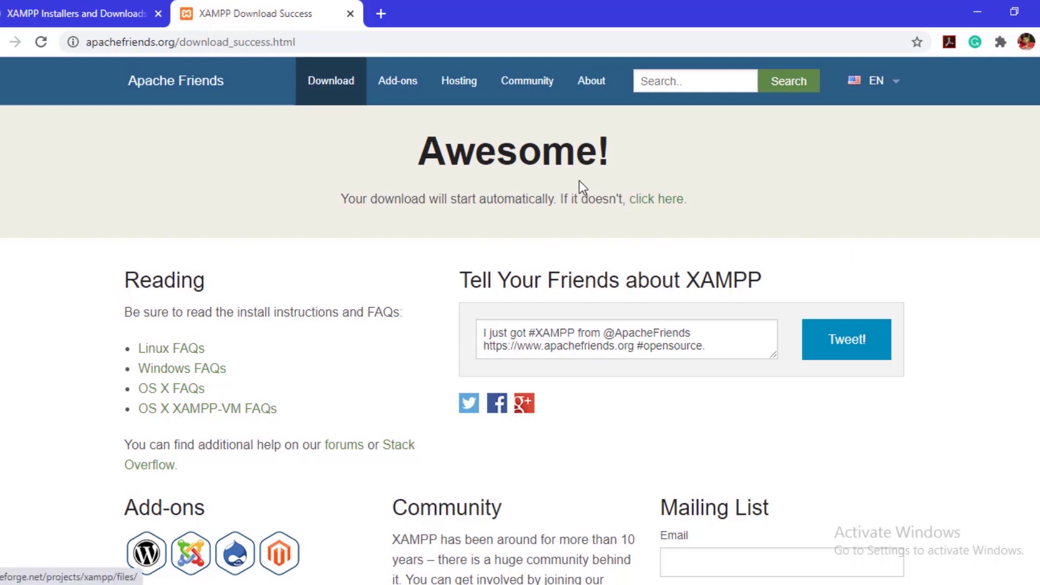
Save the XAMPP installer to Downloads, then pause its download and hide the downloads bar
left_click(664, 202)
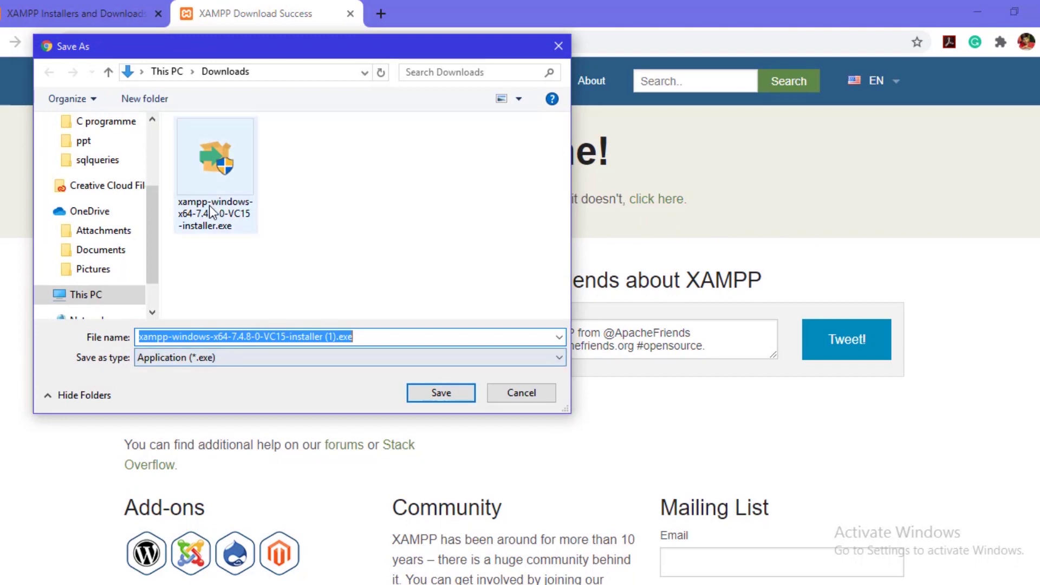
left_click(431, 396)
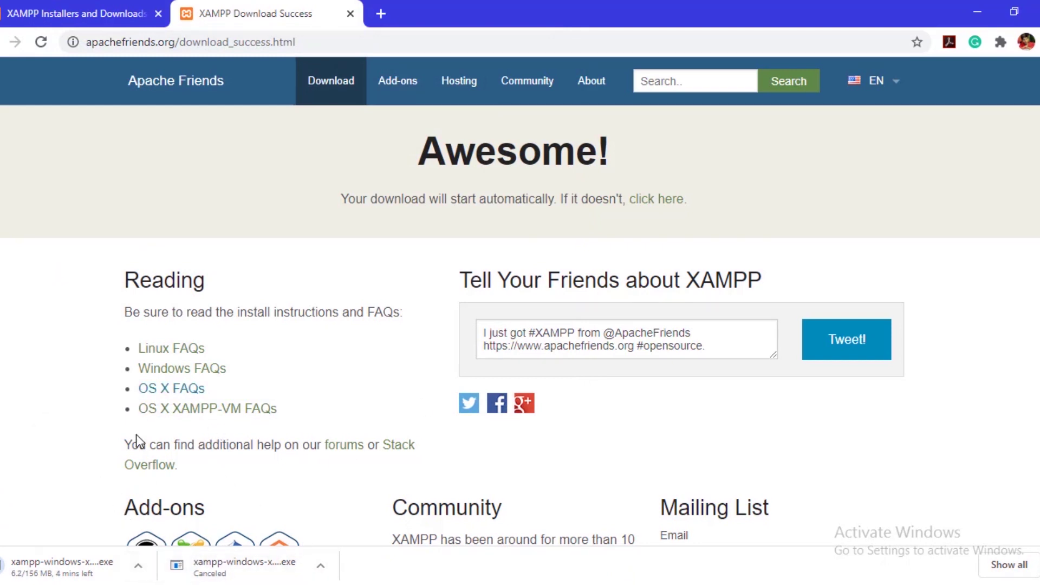
left_click(148, 555)
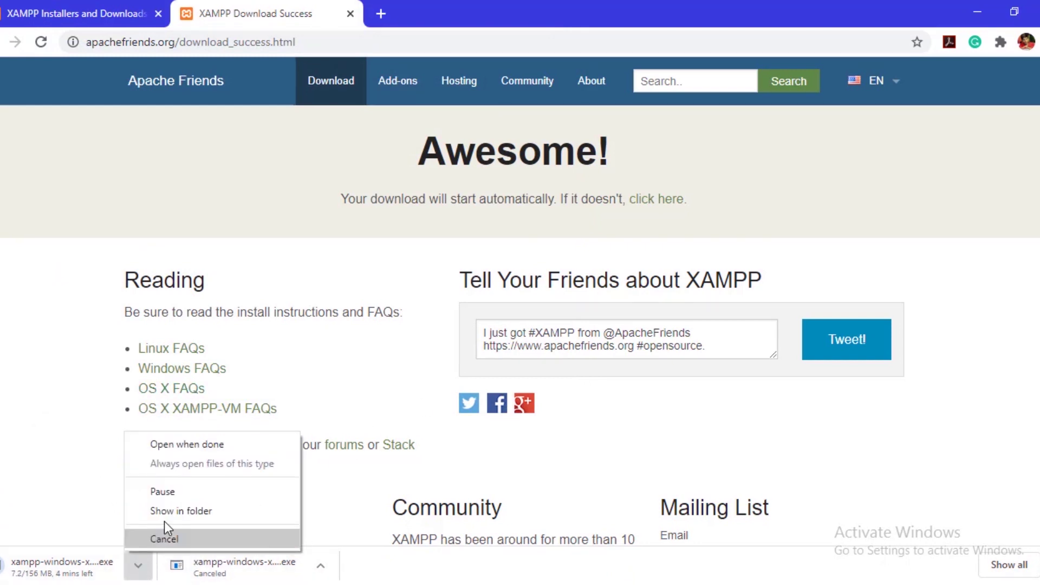
left_click(183, 501)
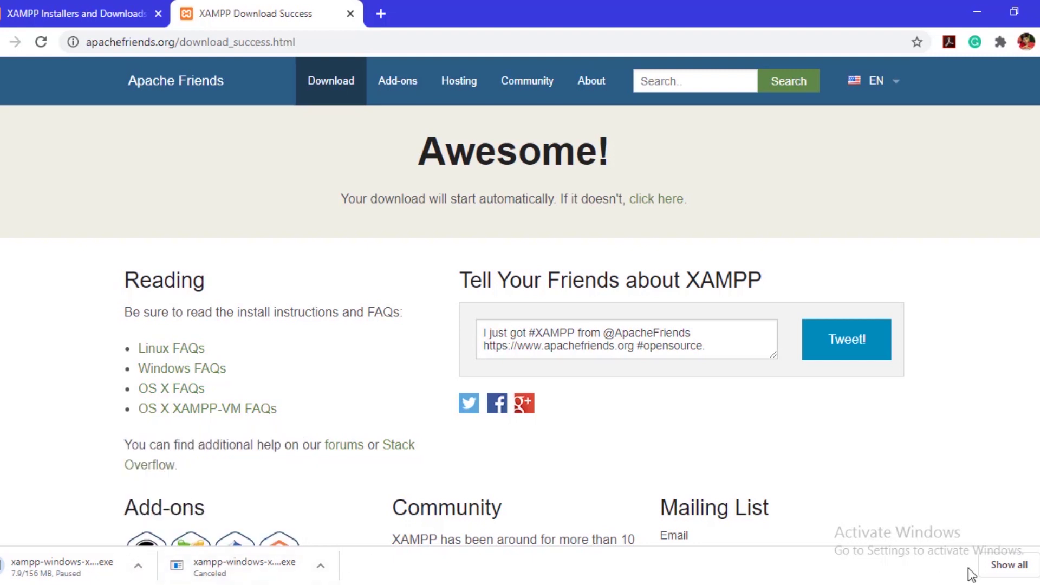
left_click(1031, 565)
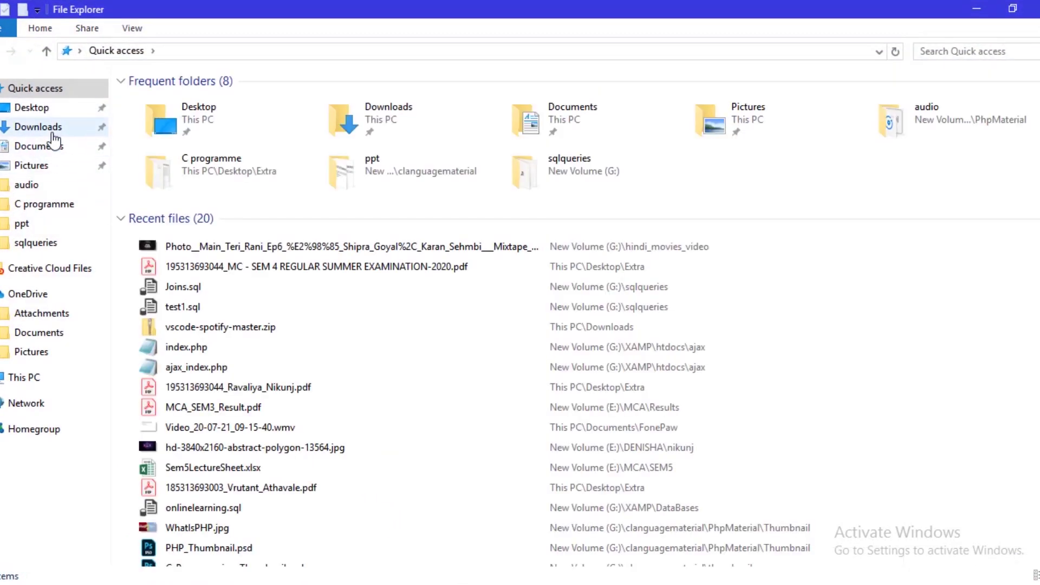
Run xampp-windows-x64-7.4.8-0-VC15-installer.exe from Downloads and minimize the open windows
left_click(38, 126)
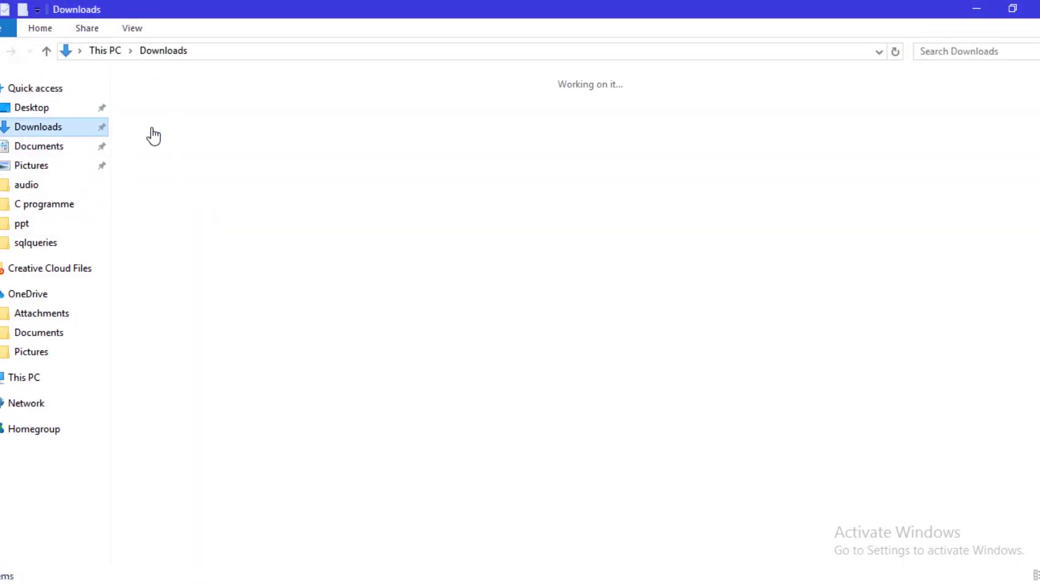
left_click(337, 122)
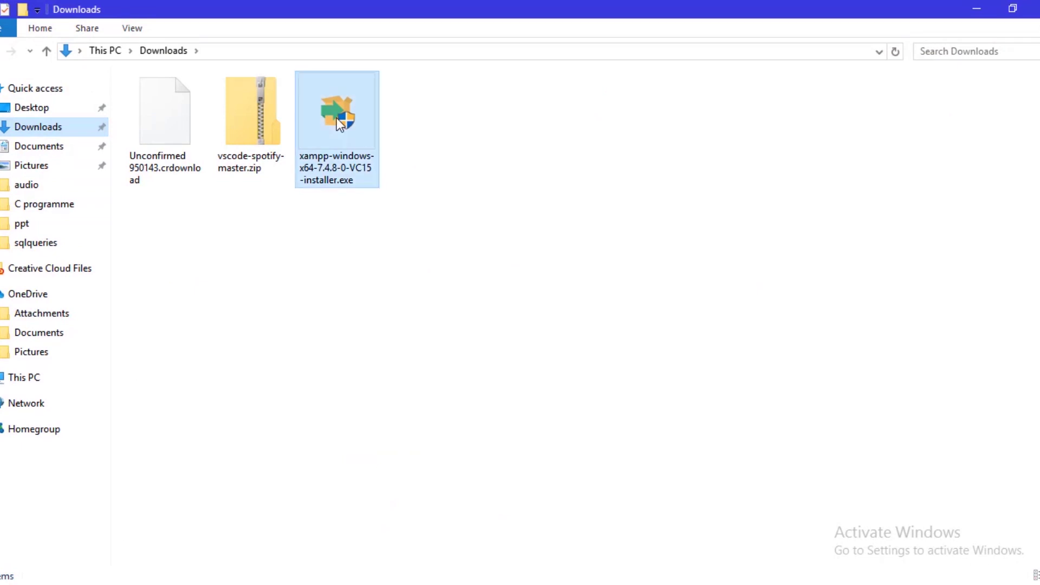
double_click(337, 117)
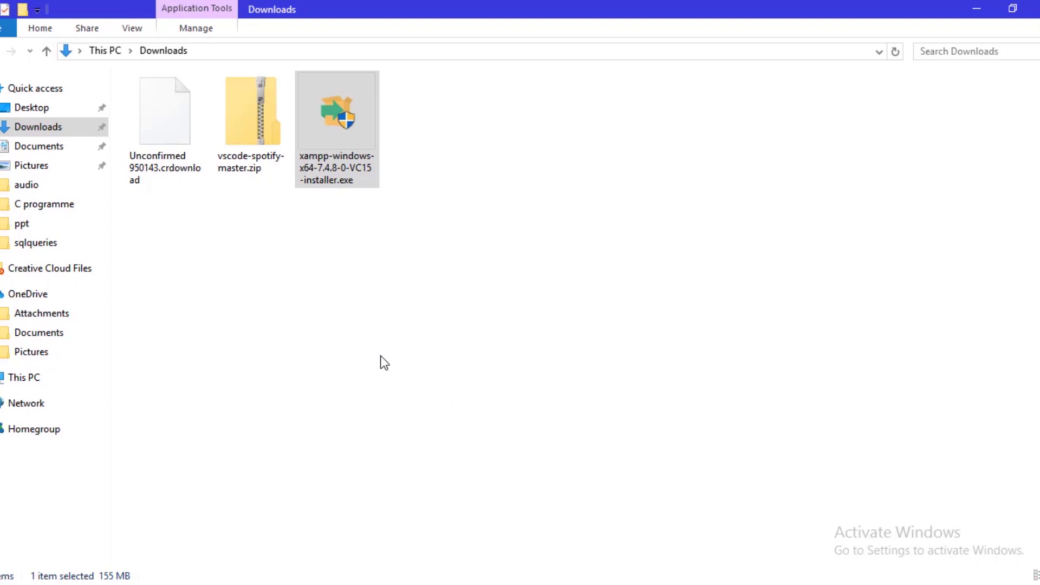
left_click(977, 8)
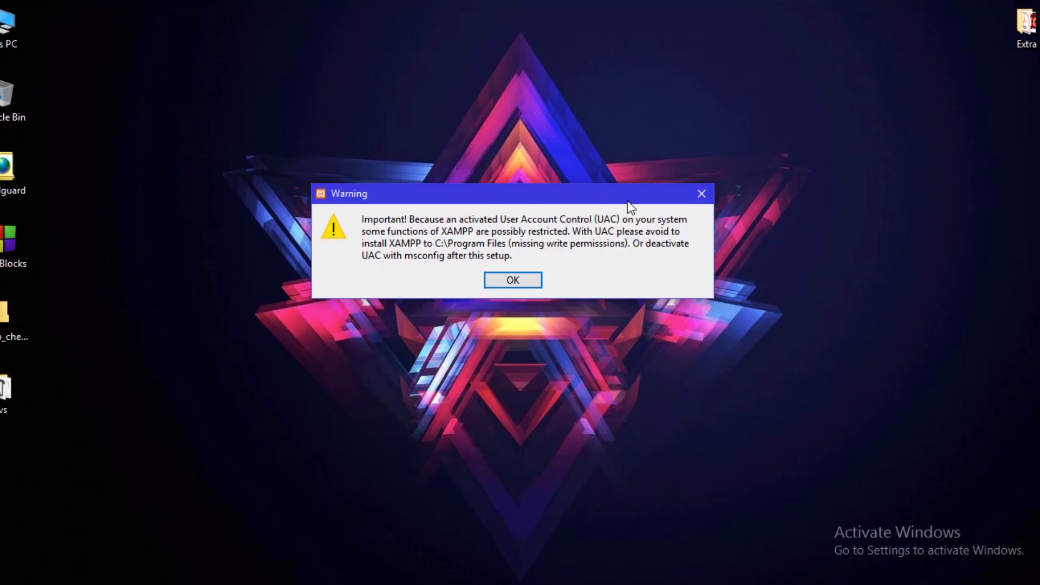
Accept the UAC warning and keep all components, the C:\xampp folder and English
left_click(518, 281)
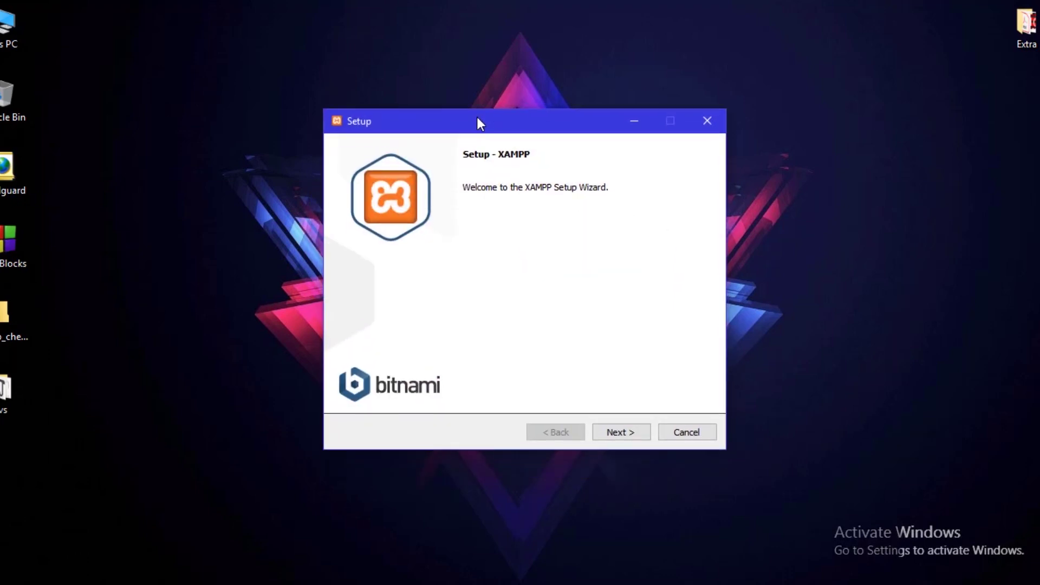
left_click_drag(477, 148, 475, 111)
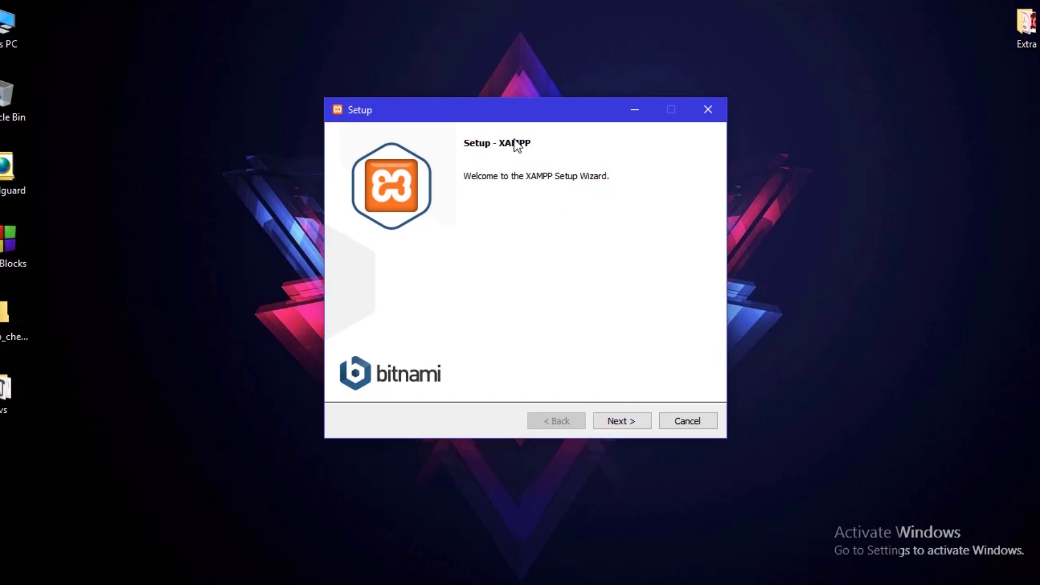
left_click(618, 421)
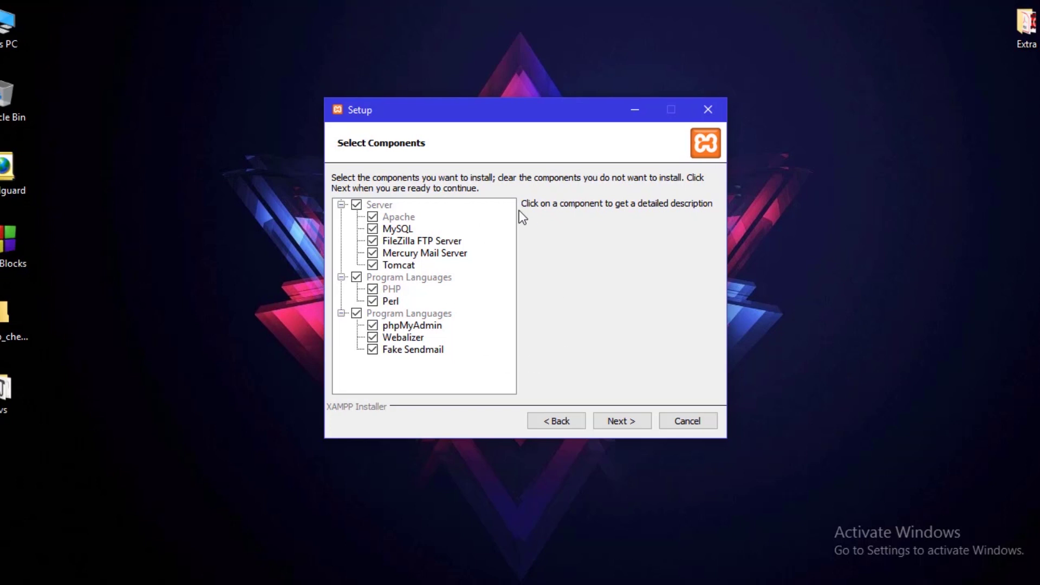
left_click(626, 420)
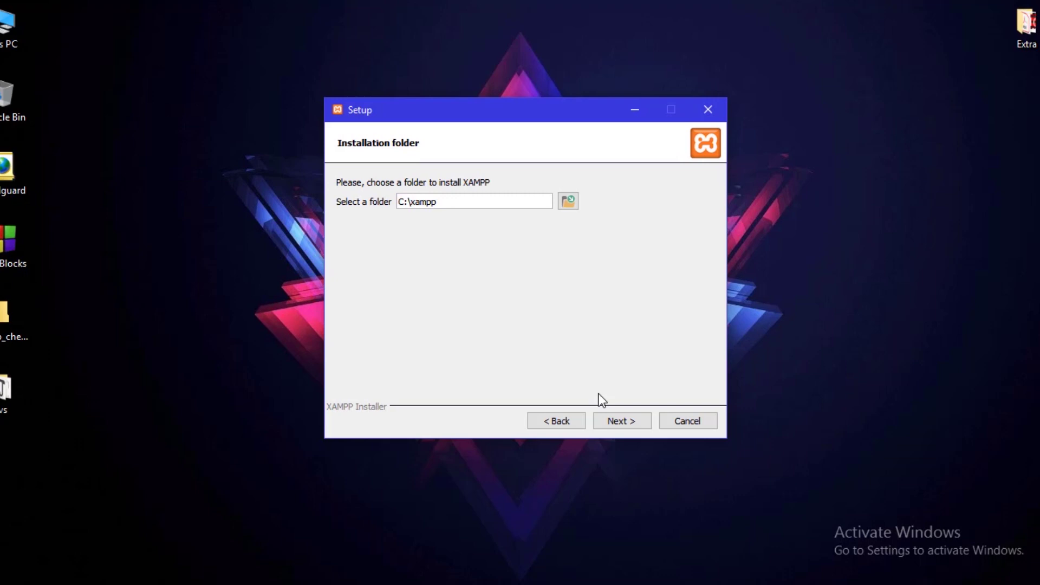
left_click(622, 420)
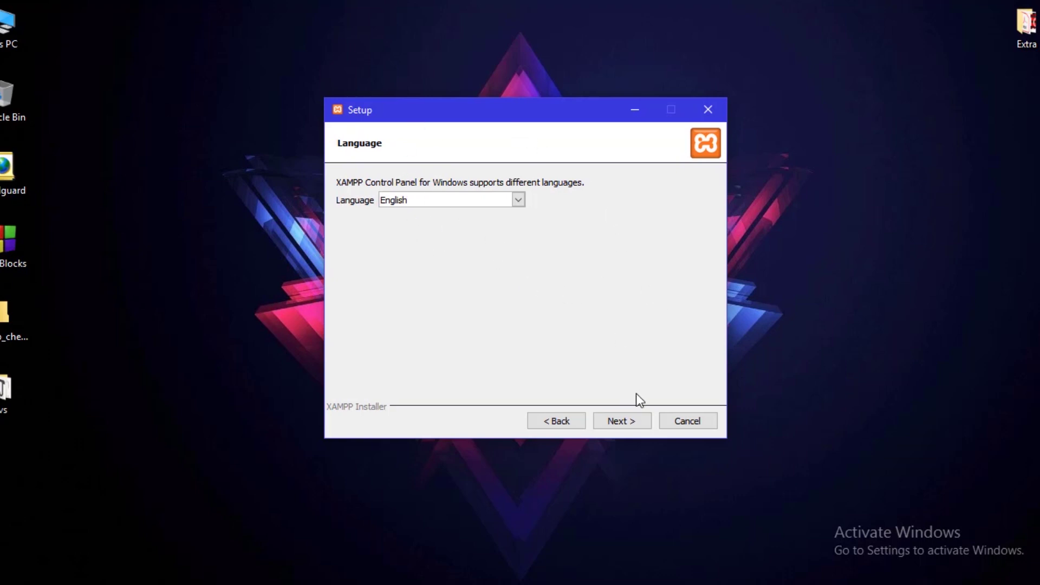
left_click(622, 420)
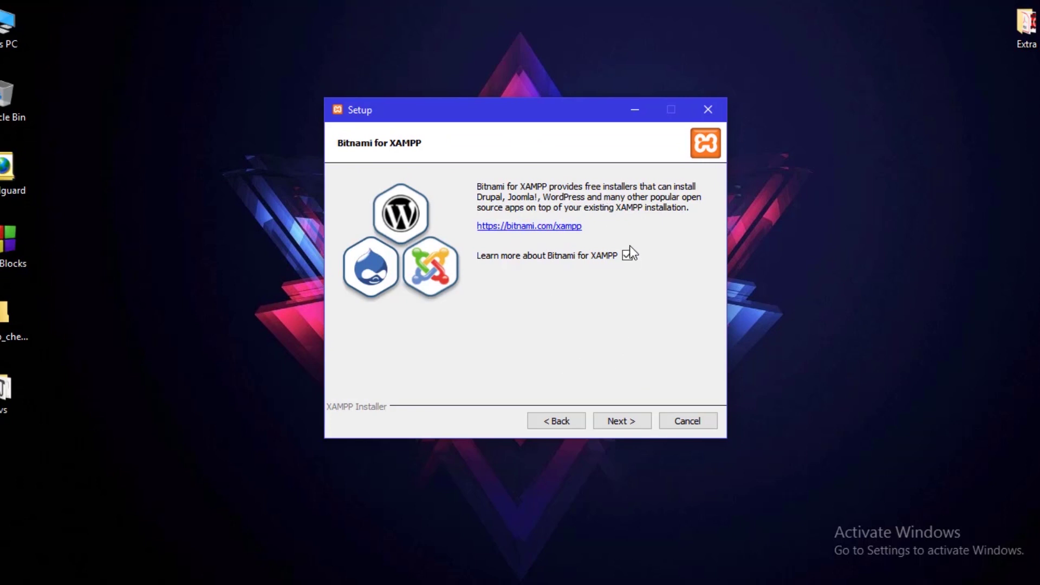
left_click(618, 420)
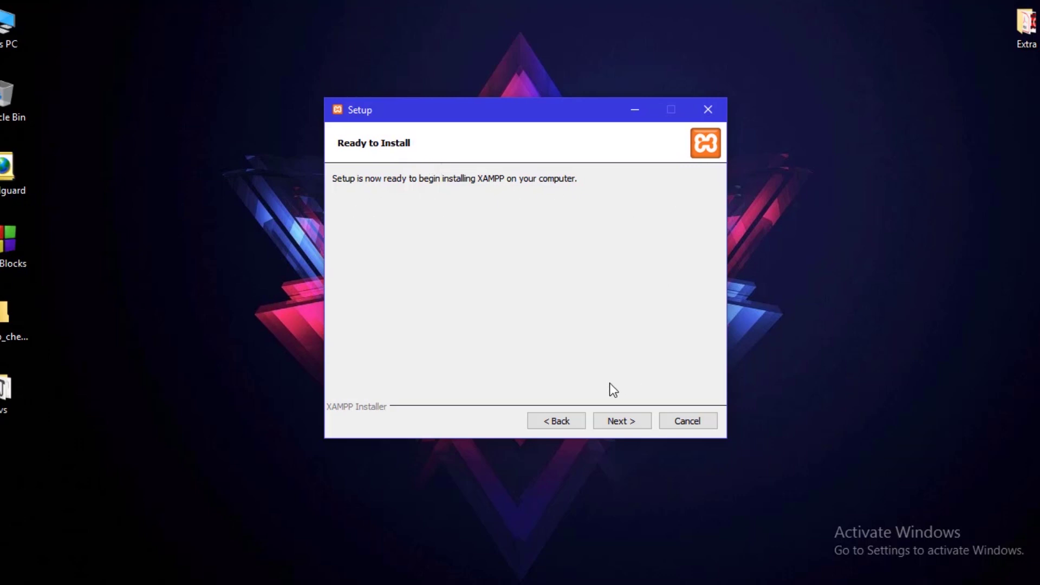
Start installing XAMPP and let it run to the completion page
left_click(640, 417)
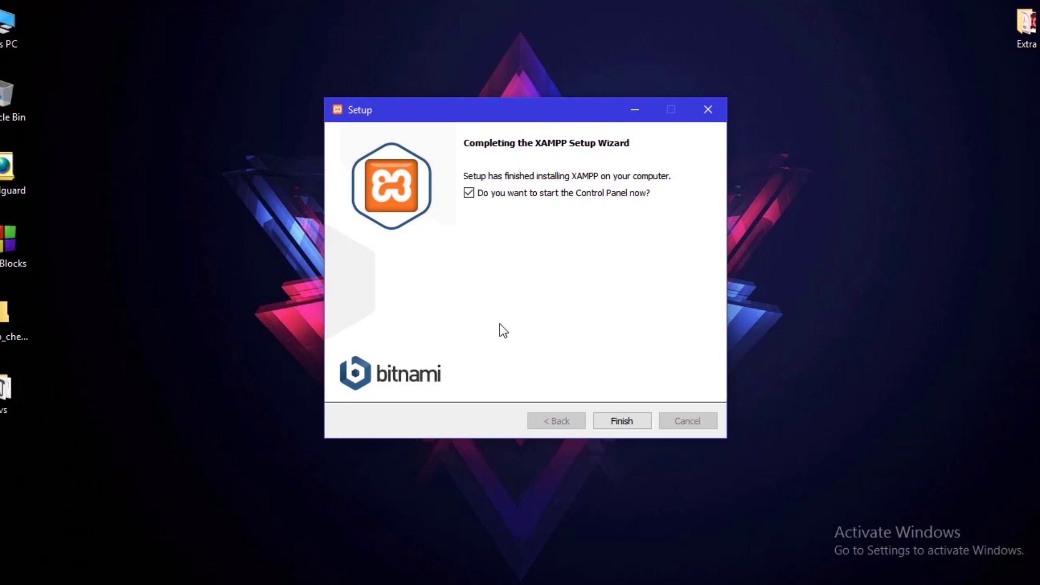
Finish setup, center the Control Panel, start Apache and MySQL, then minimize it
left_click(621, 421)
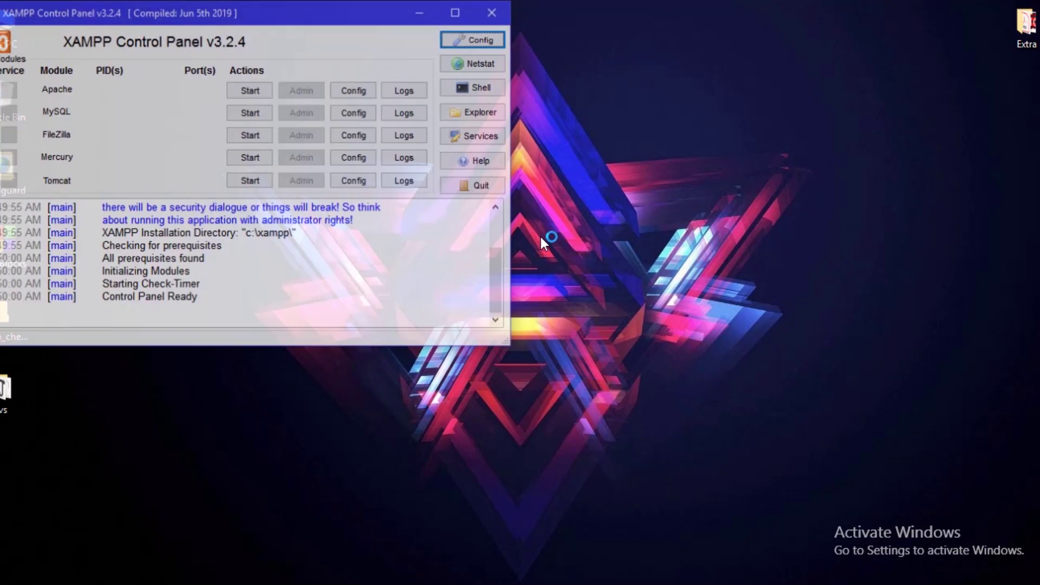
left_click_drag(260, 22, 463, 79)
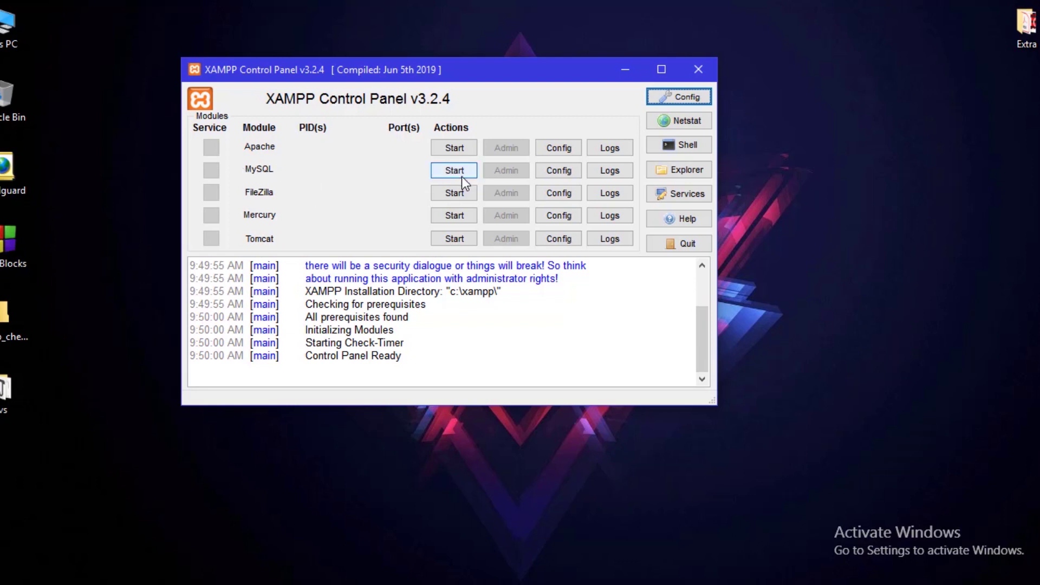
left_click(449, 150)
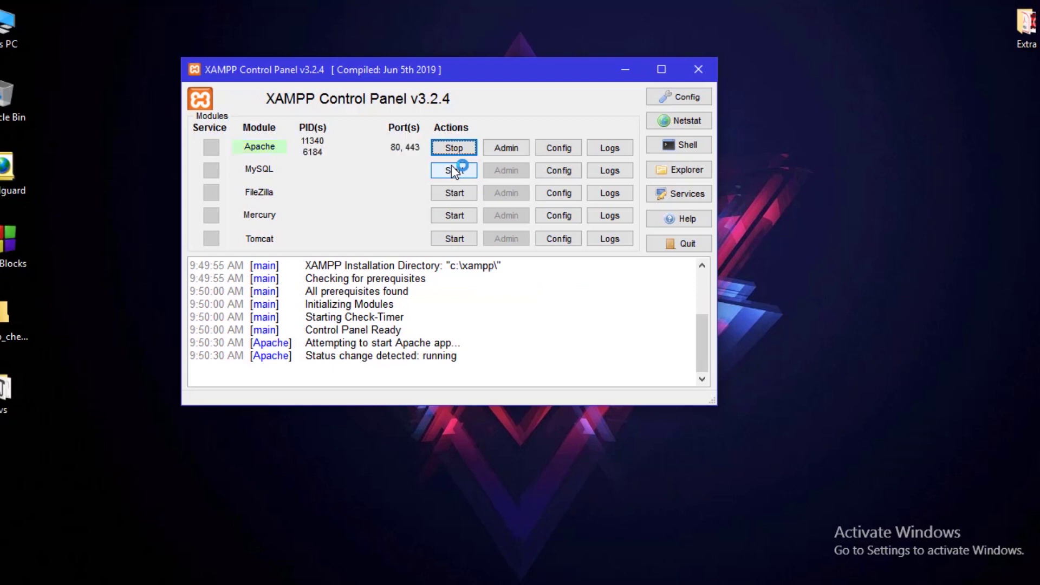
left_click(451, 169)
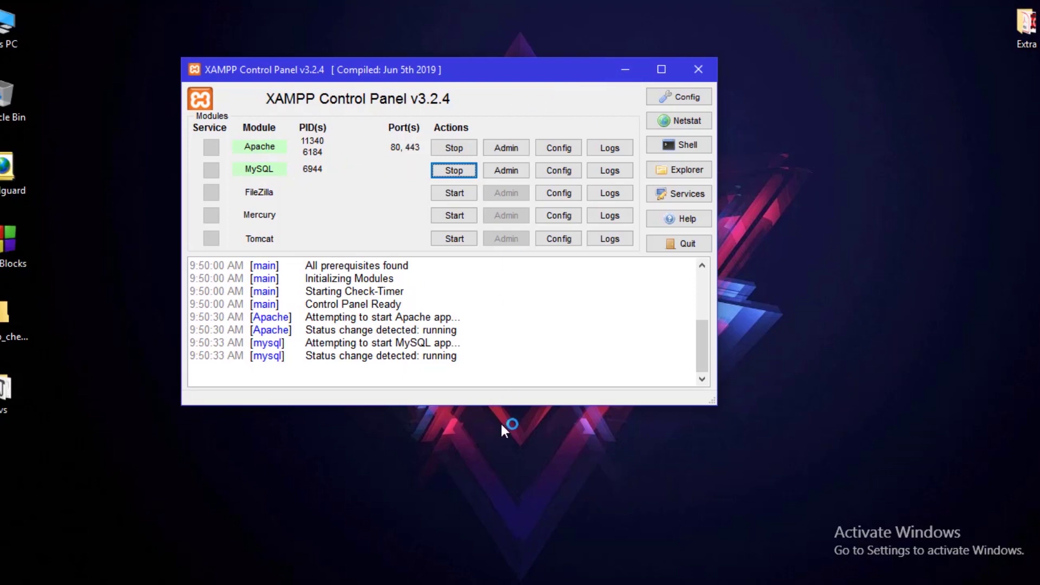
left_click(625, 71)
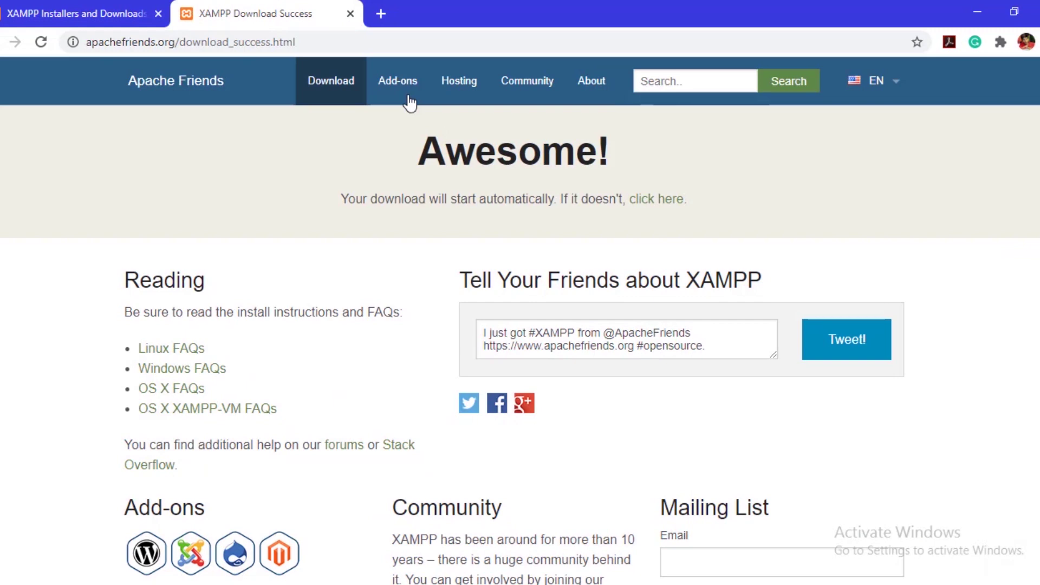
Load localhost in a new Chrome tab to show the XAMPP 7.4.8 welcome dashboard
key("ctrl+t")
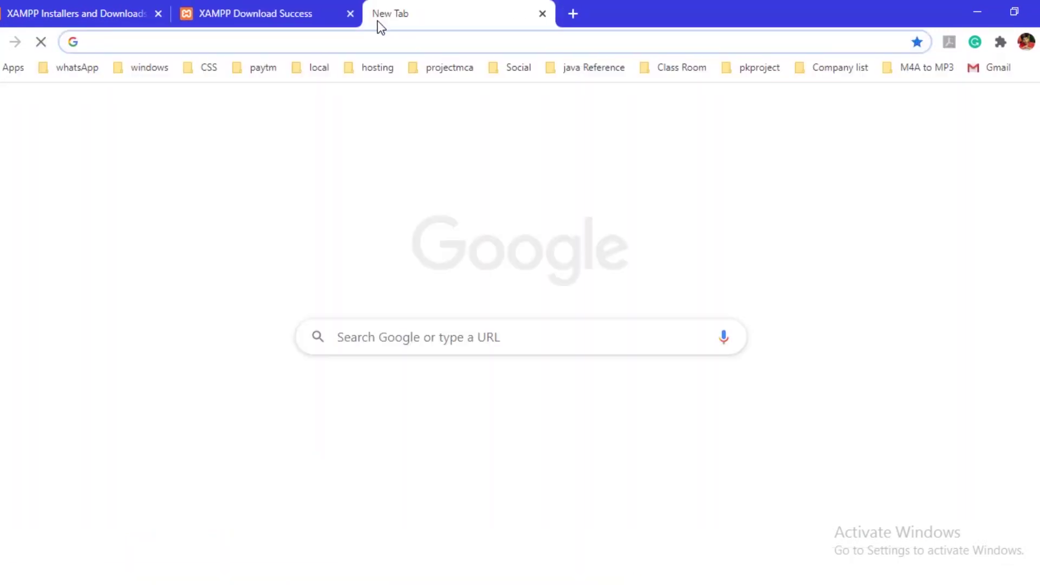
type("loc")
key("Return")
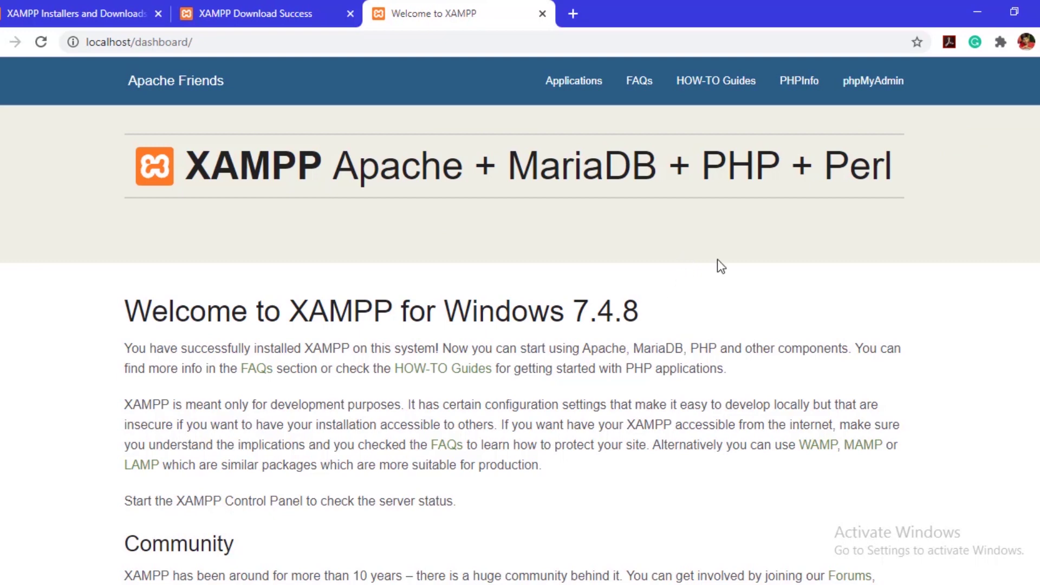
View the PHP 7.4.8 phpinfo page, then return to the Welcome to XAMPP tab
left_click(799, 81)
scroll(249, 234, "down", 2)
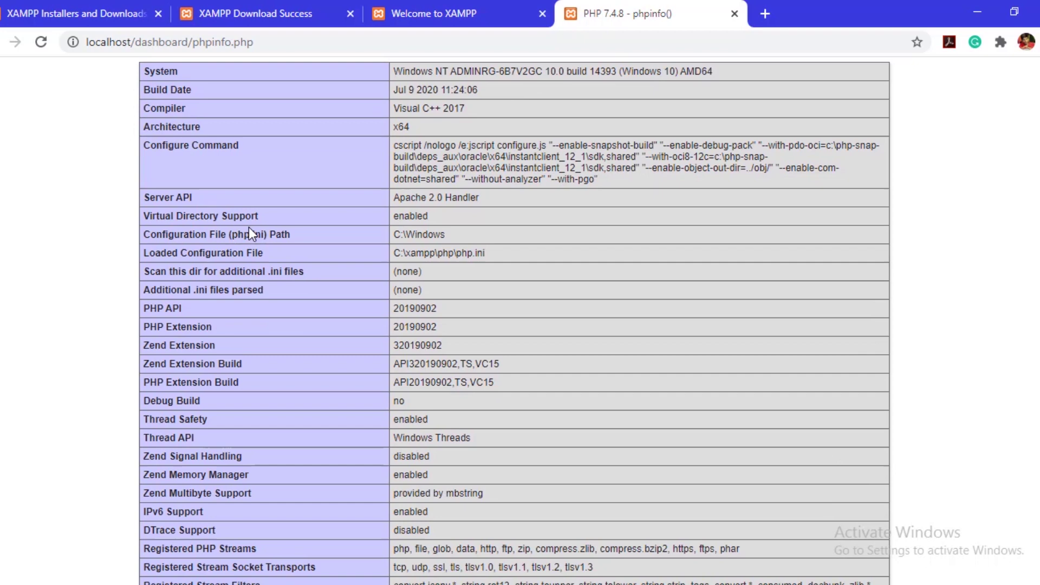
scroll(296, 228, "down", 5)
scroll(309, 245, "down", 3)
scroll(322, 253, "down", 2)
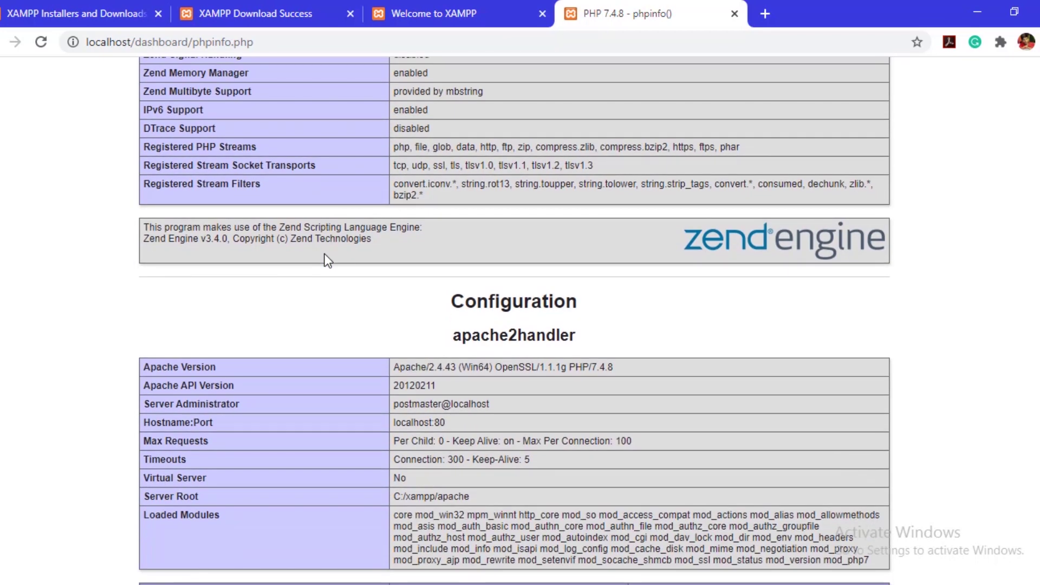
scroll(325, 262, "down", 5)
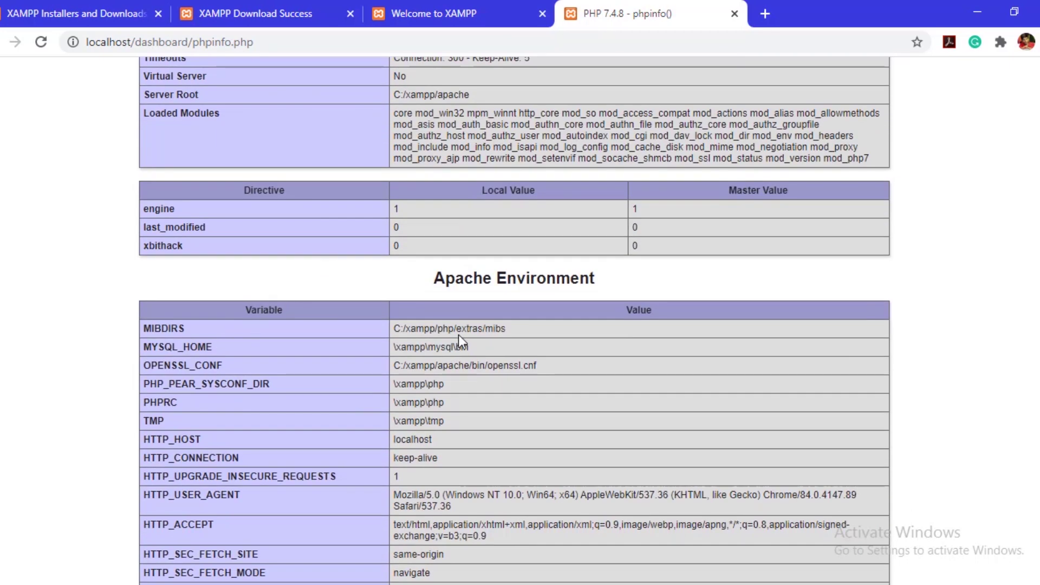
scroll(458, 335, "down", 4)
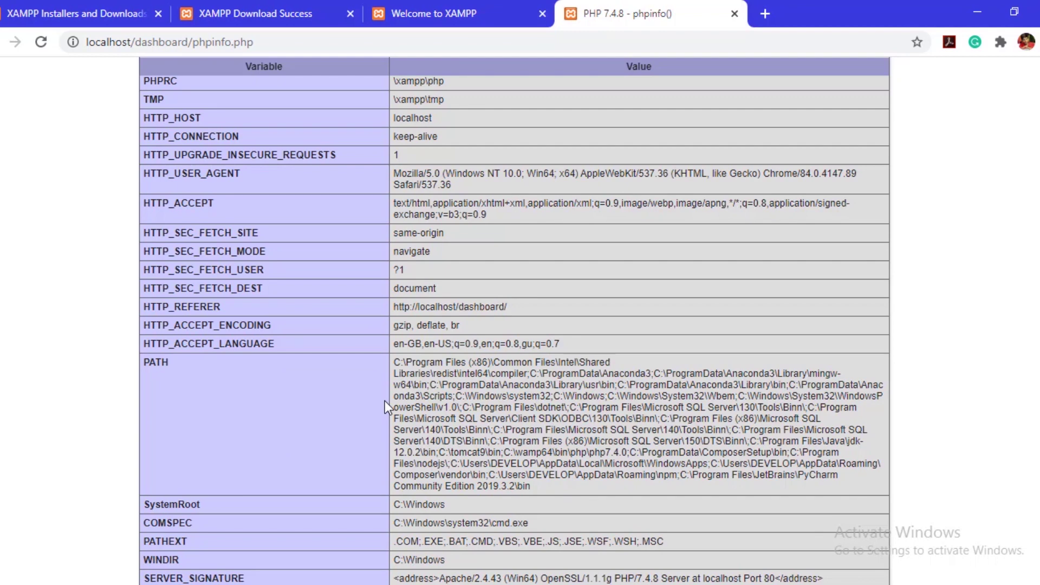
scroll(384, 401, "down", 5)
scroll(385, 391, "up", 1)
scroll(385, 384, "down", 5)
left_click(451, 13)
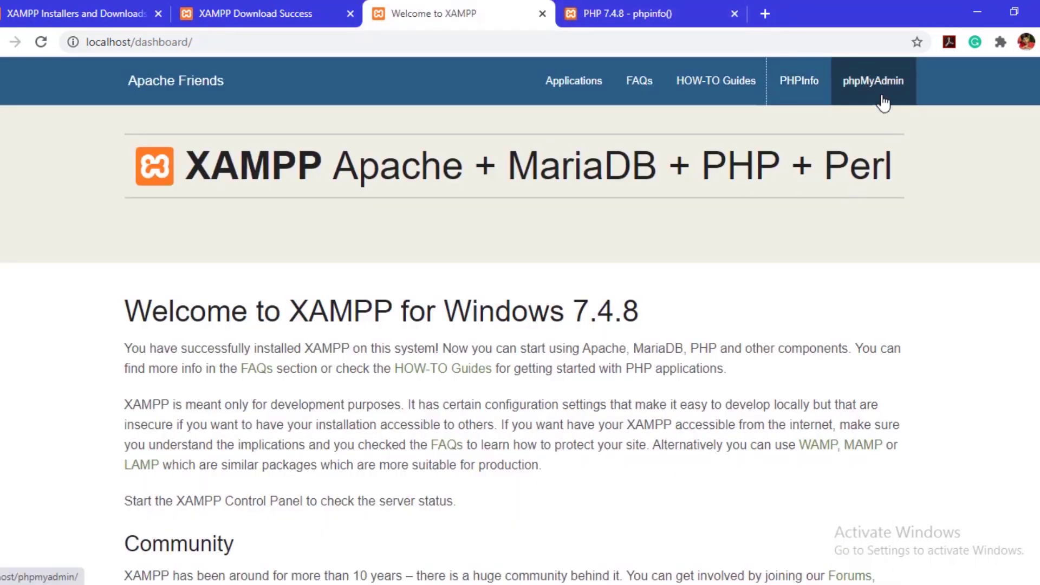
Launch phpMyAdmin from the XAMPP dashboard navigation bar
left_click(873, 81)
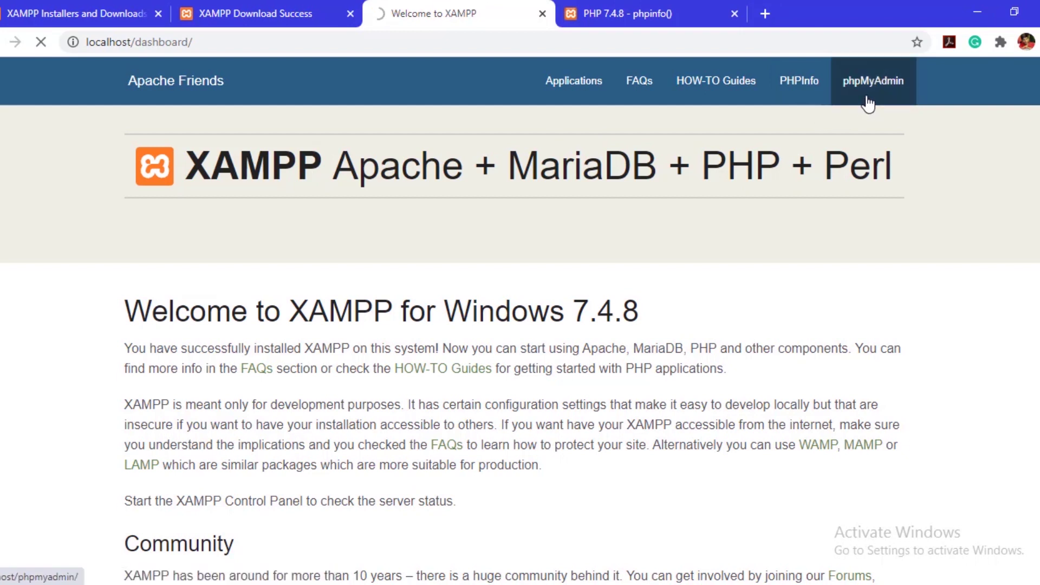